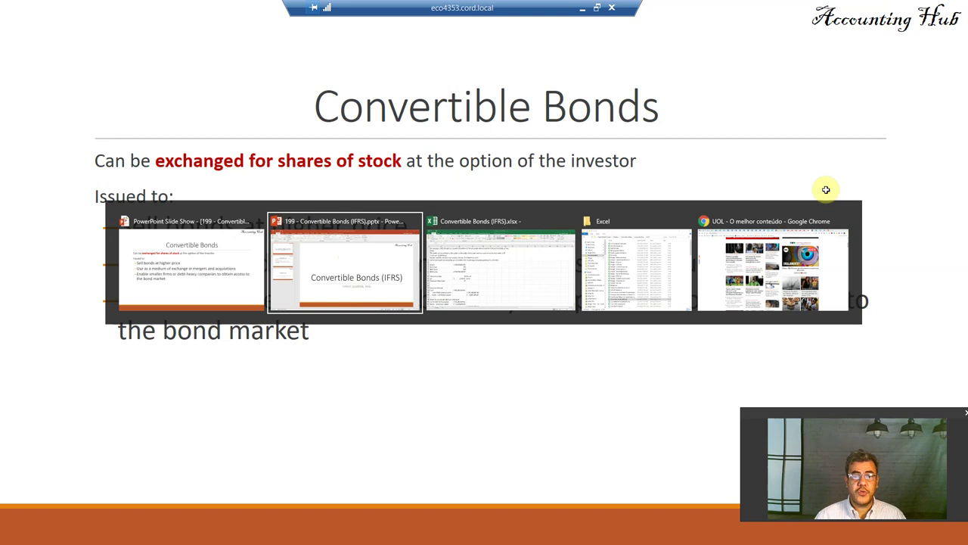
key(alt+Tab)
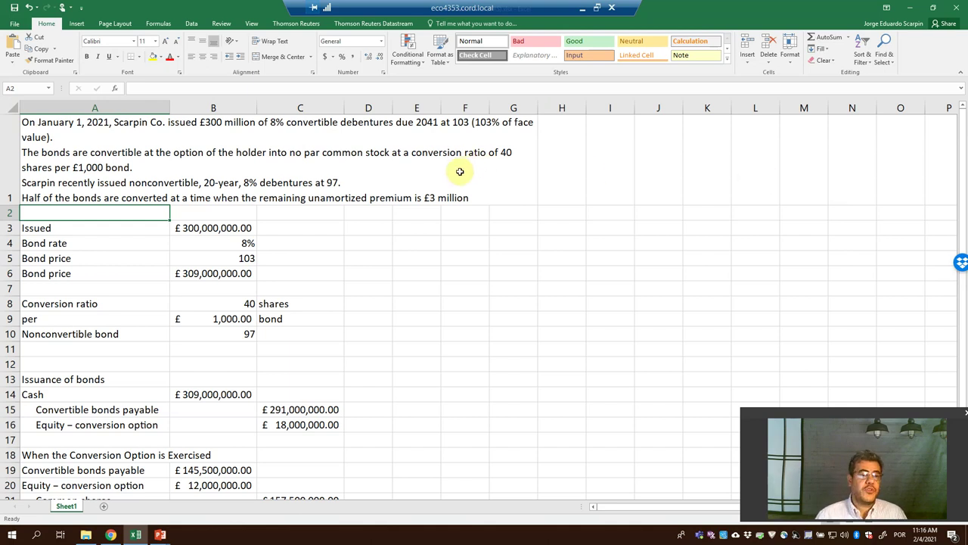
- Change 'common stock' to 'no par common shares' in the A1 problem text
double_click(395, 153)
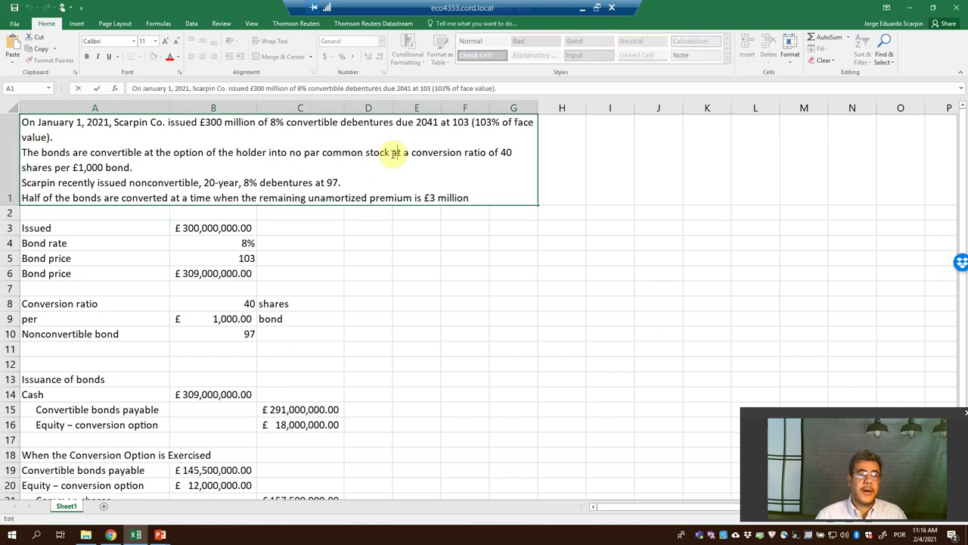
drag(367, 153, 374, 152)
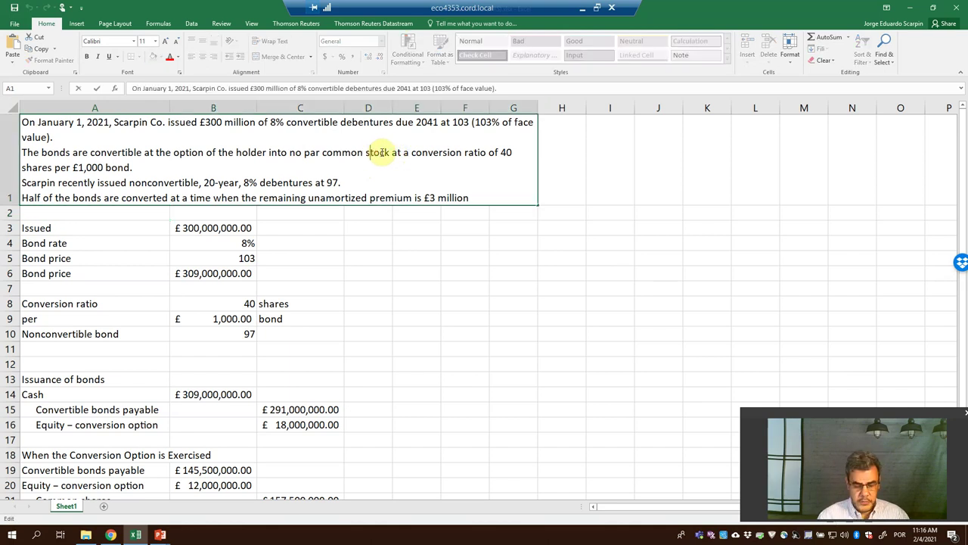
text(shares)
key(Delete)
key(Delete)
key(Delete)
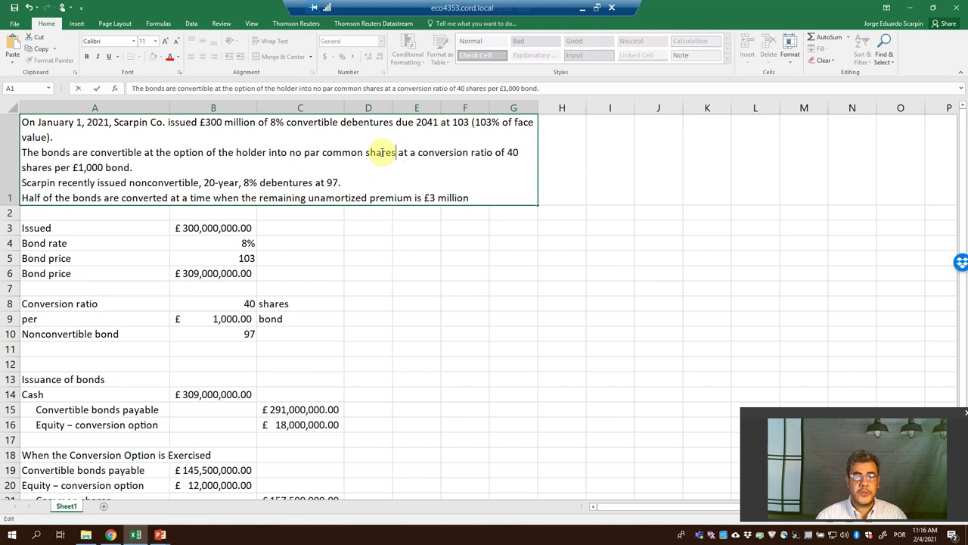
key(Return)
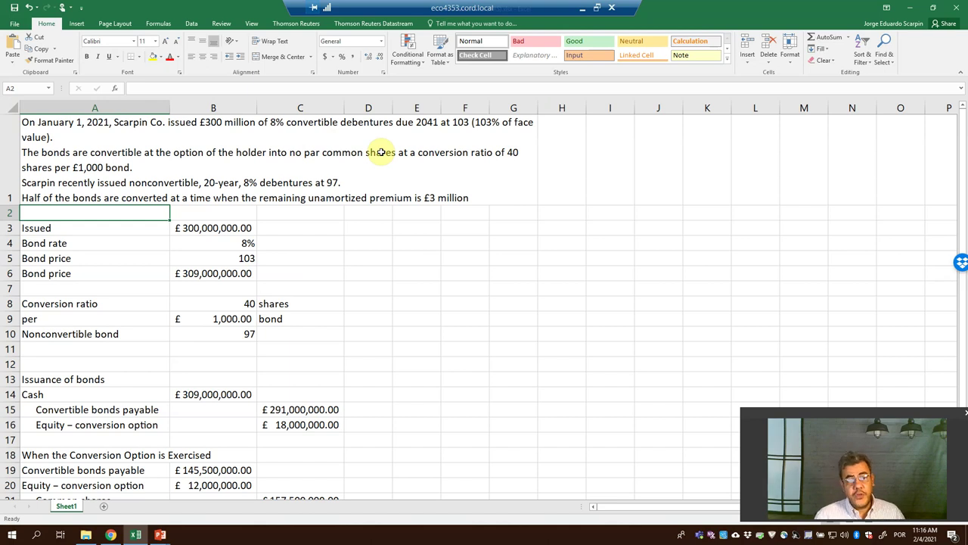
- Check the issued amount in B3 and the B6 price formula, then start a new C15 formula
double_click(222, 227)
click(331, 238)
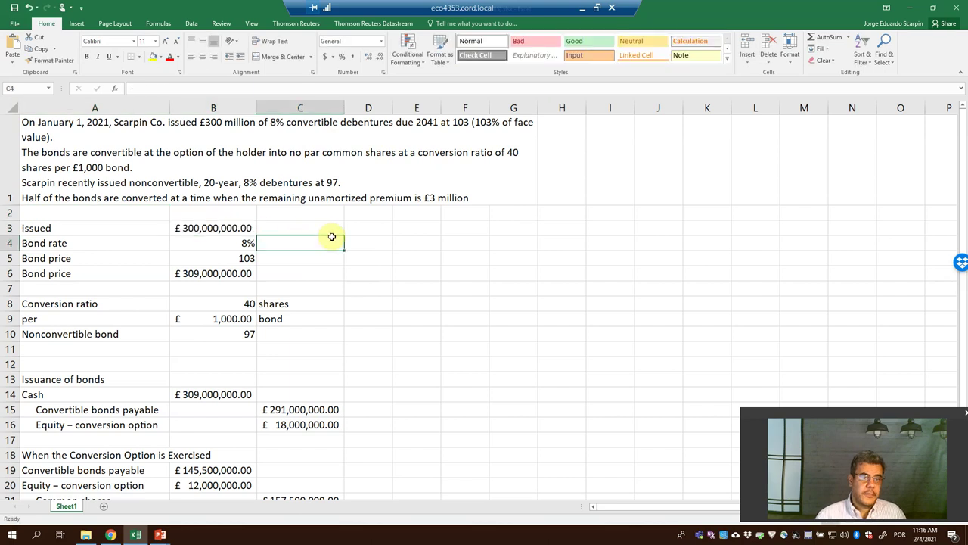
click(231, 268)
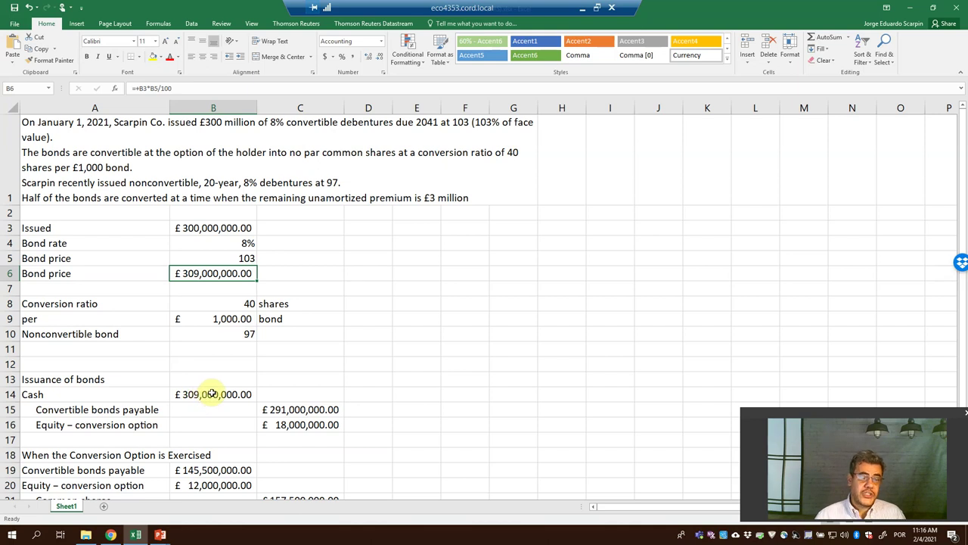
drag(288, 402, 293, 424)
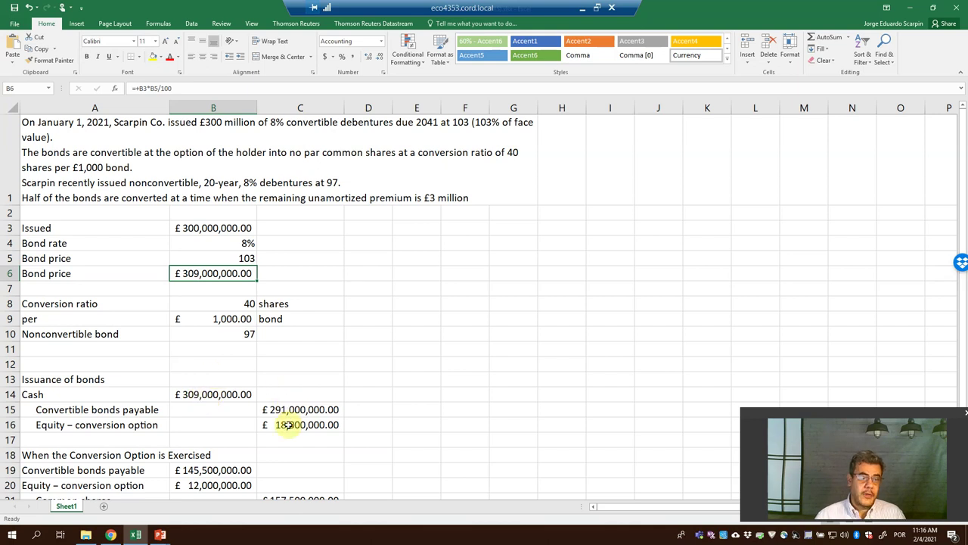
text(+)
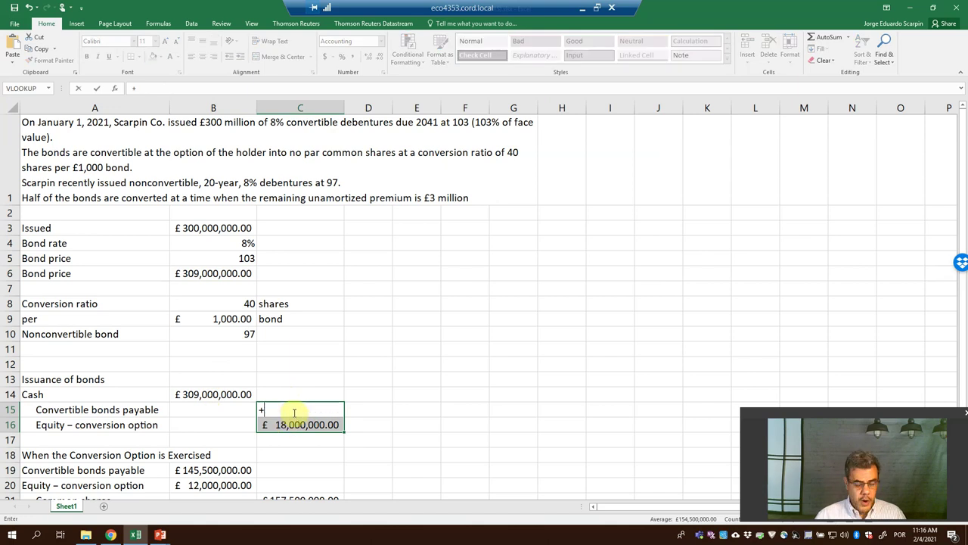
- Link C15 to the face value with =+B3, showing £300,000,000
click(216, 231)
key(Return)
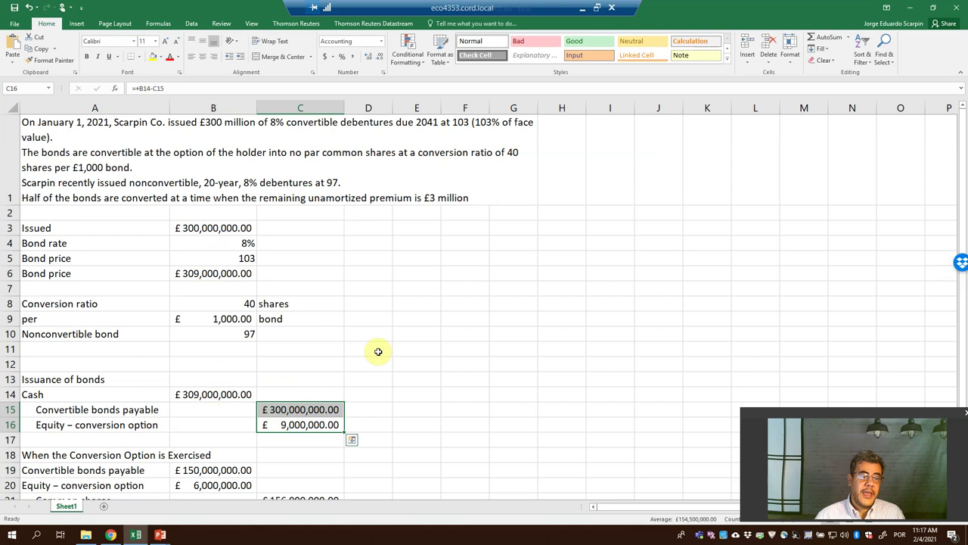
click(411, 377)
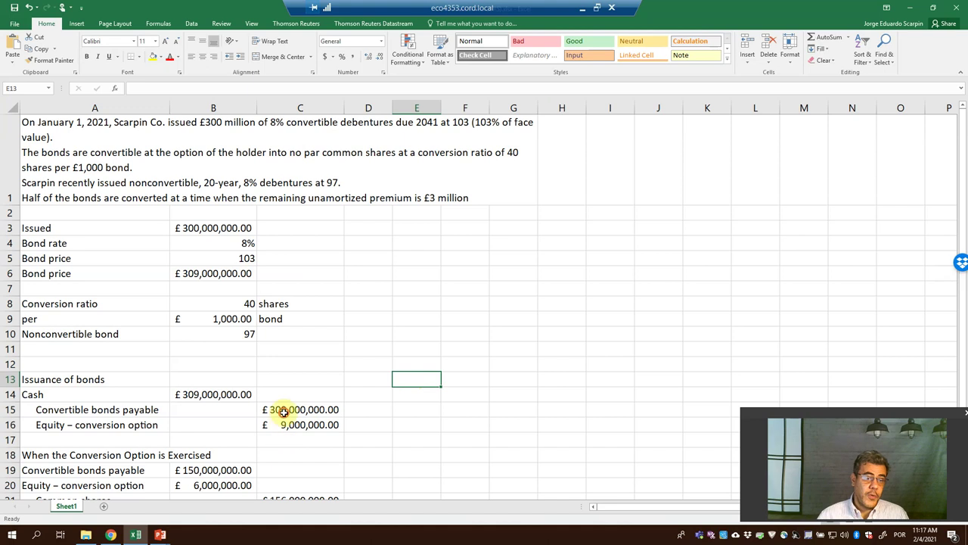
click(281, 412)
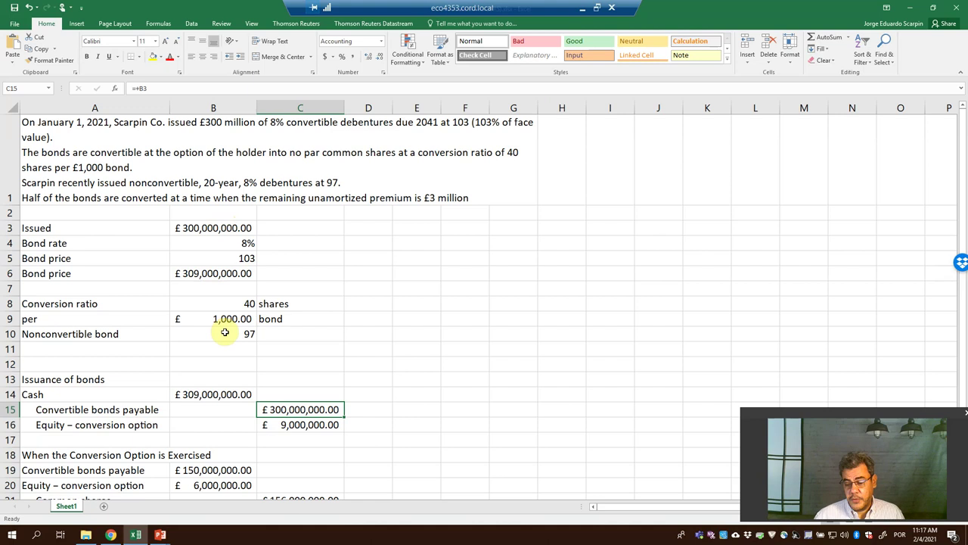
- Enter =+B3*B10/100 in C15, valuing the liability at £291,000,000
text(+)
click(219, 227)
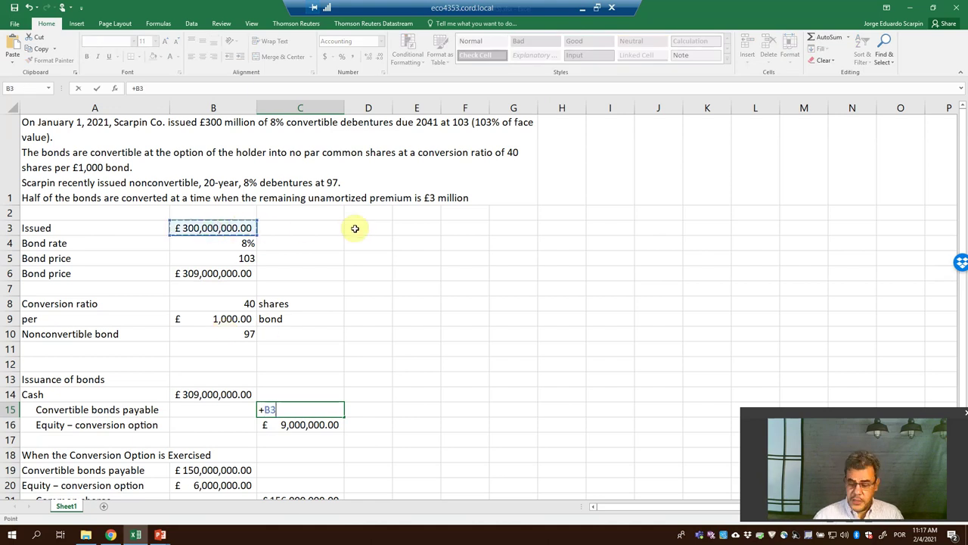
text(*)
click(228, 330)
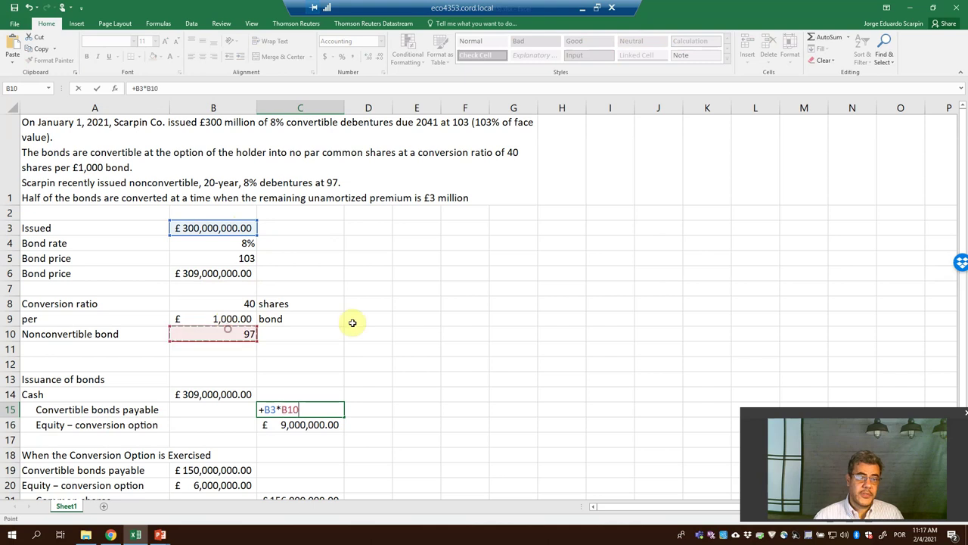
text(/1)
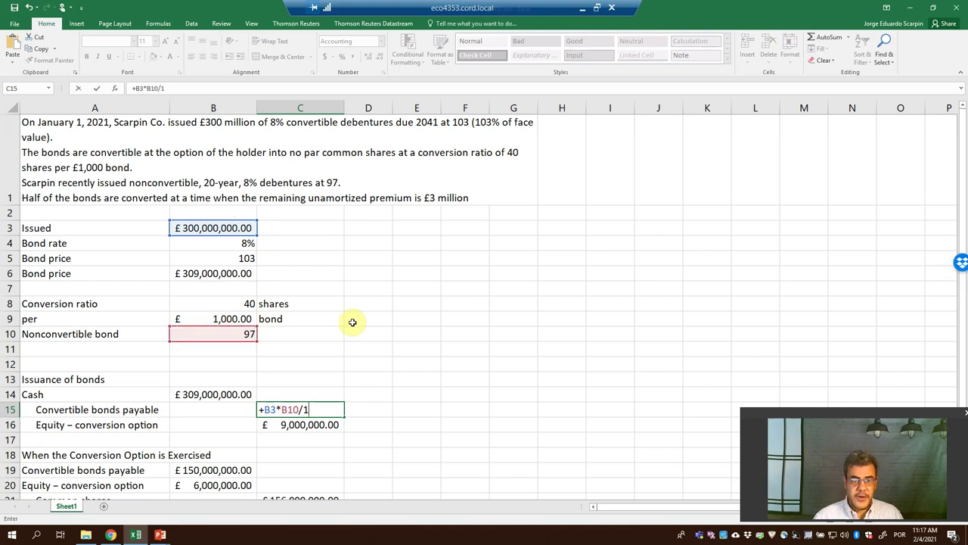
text(,00)
key(Return)
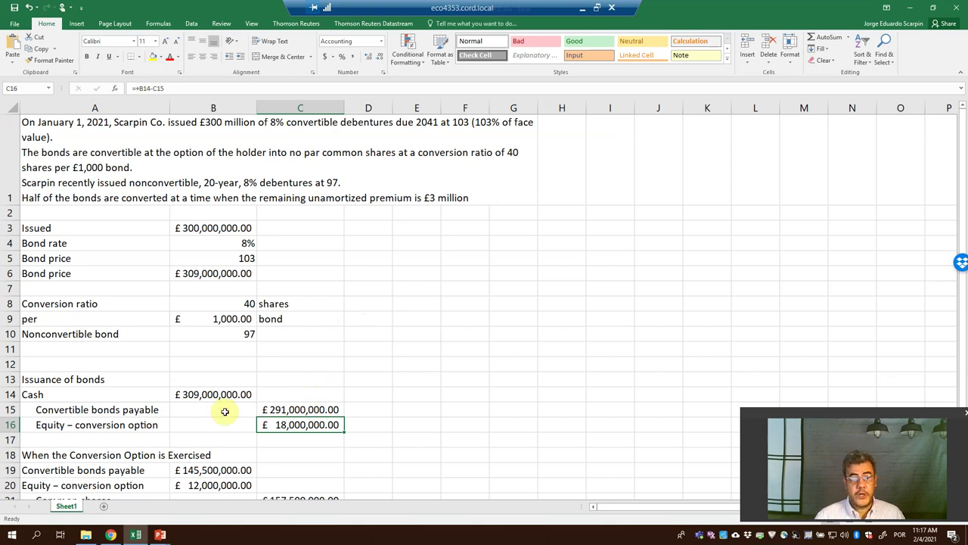
- Enter =+B14-C15 in C16 so the equity option shows £18,000,000
click(140, 424)
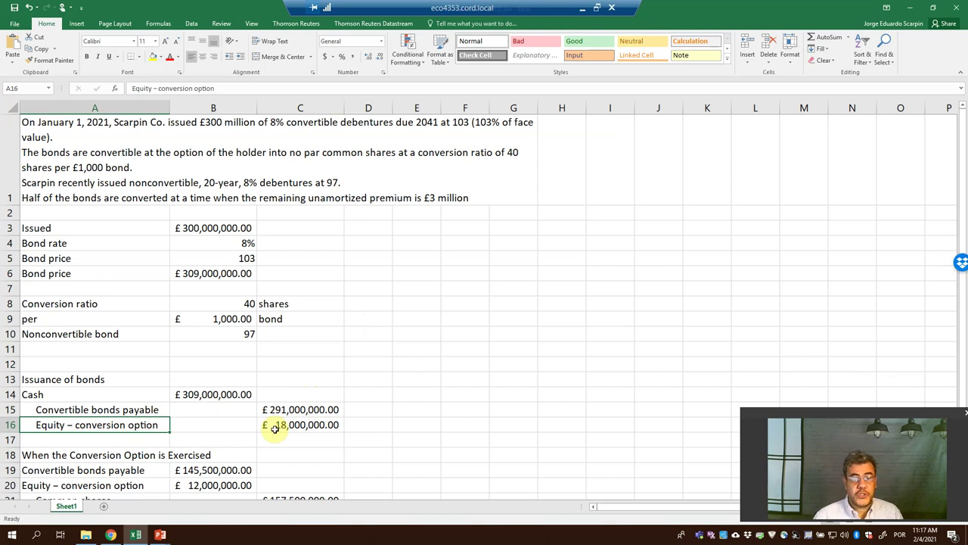
click(336, 422)
text(+)
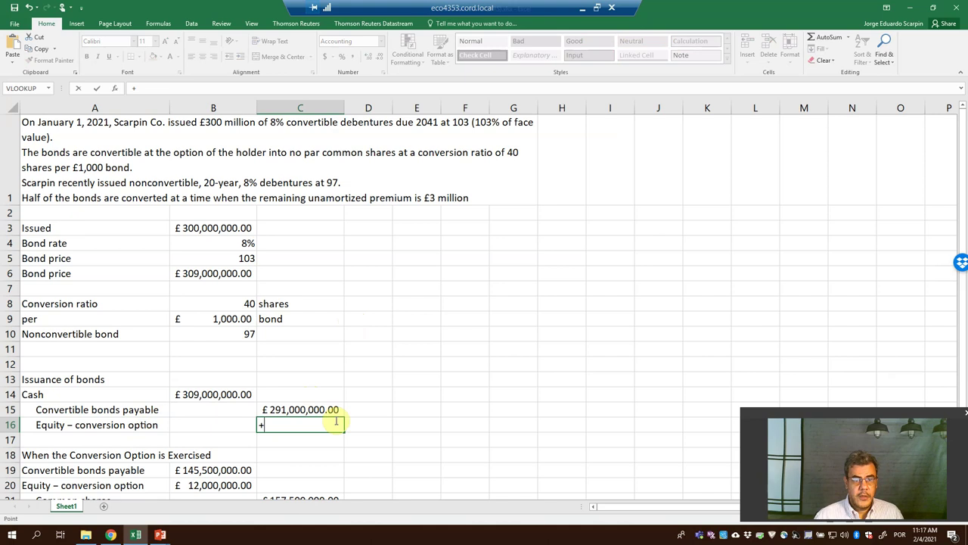
key(Up)
key(Up)
key(Left)
text(-)
key(Up)
key(Return)
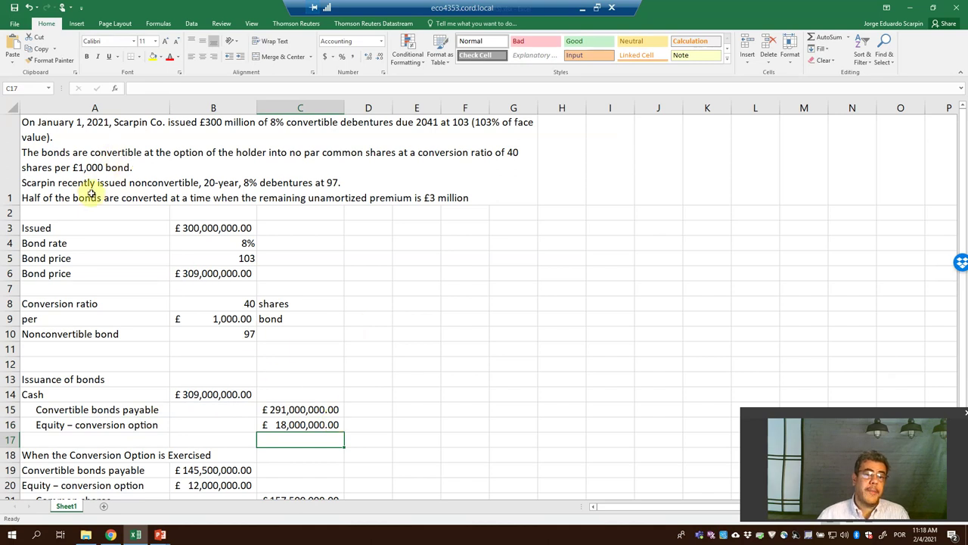
- Clear the conversion entry amounts in B19:C21
mouse_move(214, 467)
mouse_down()
mouse_move(215, 489)
mouse_move(333, 409)
mouse_up()
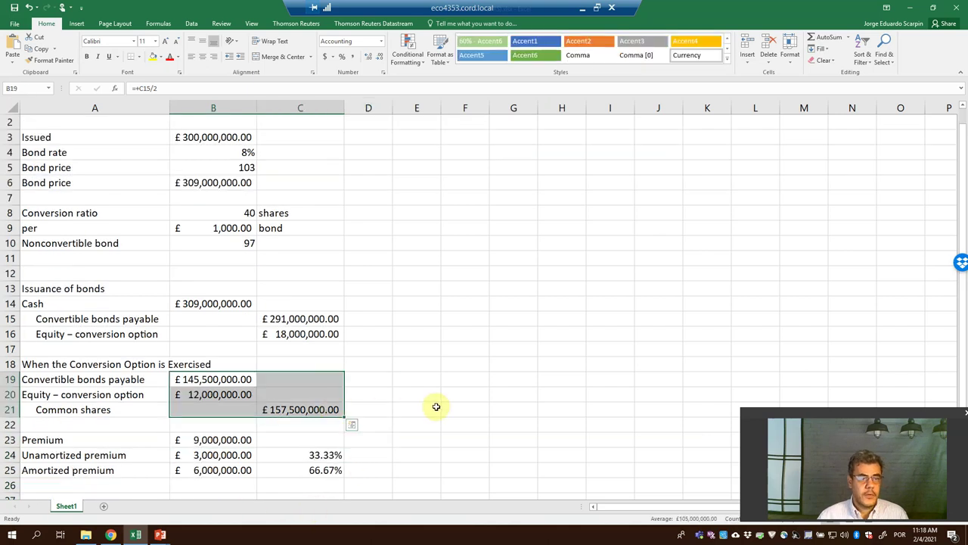
click(247, 394)
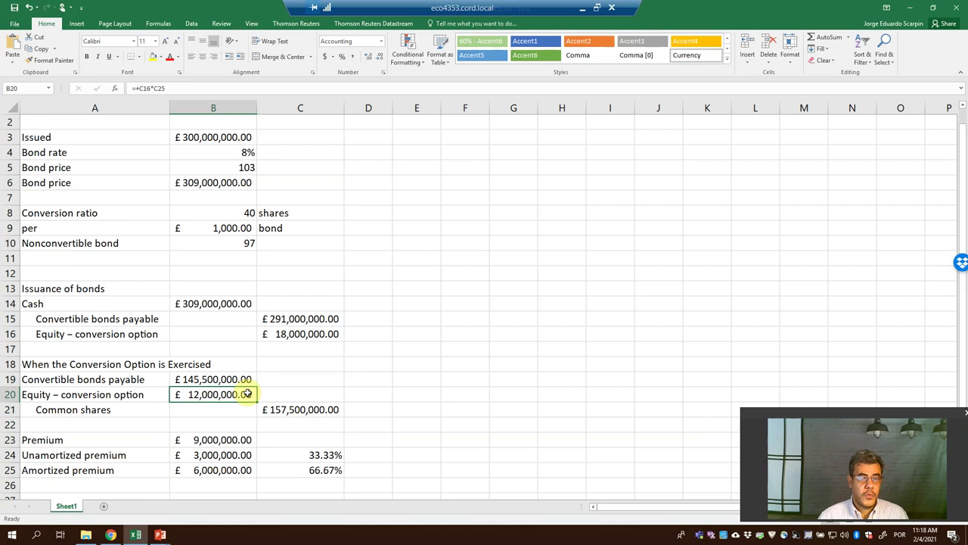
key(shift+Right)
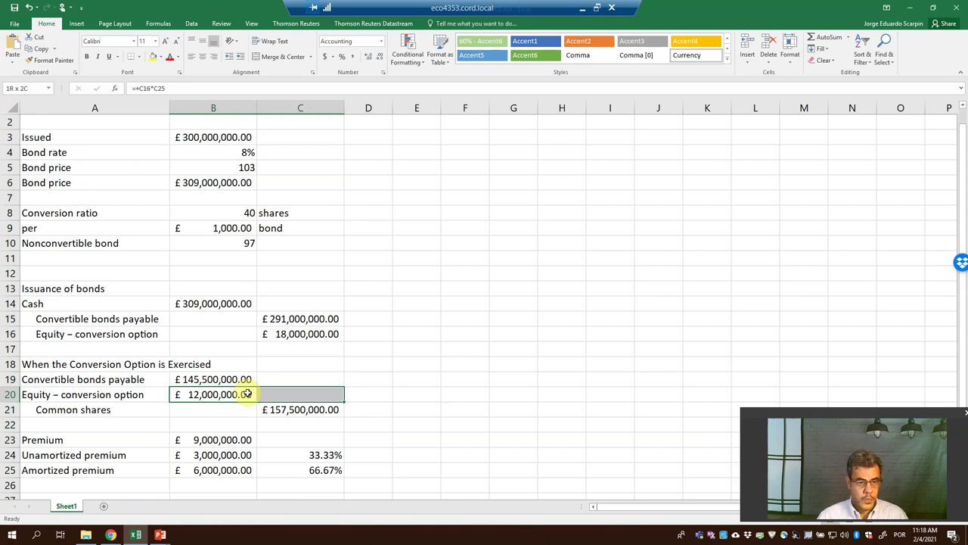
key(shift+Down)
key(Up)
key(shift+Down)
key(shift+Down)
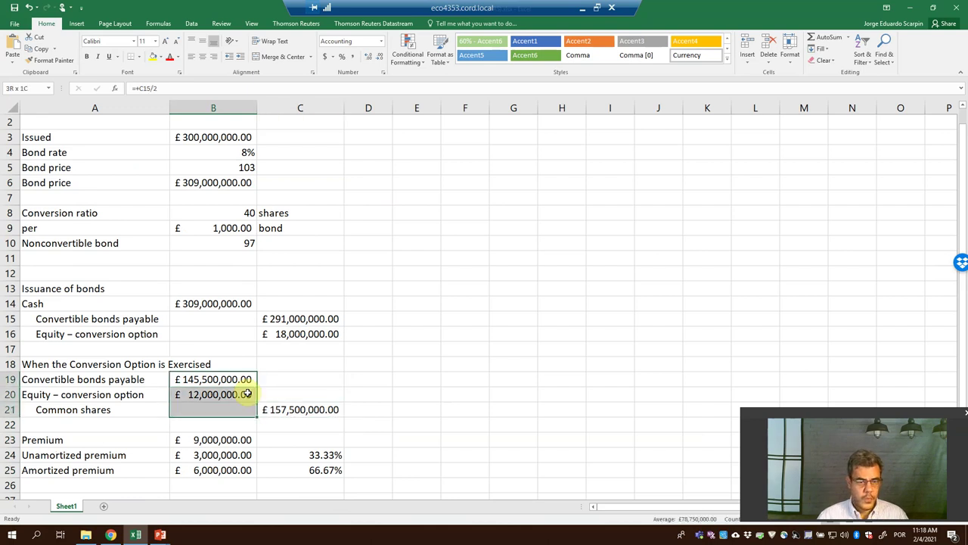
key(shift+Right)
key(Delete)
- Enter =+C15/2 in B19, debiting bonds payable £145,500,000
key(Up)
key(Down)
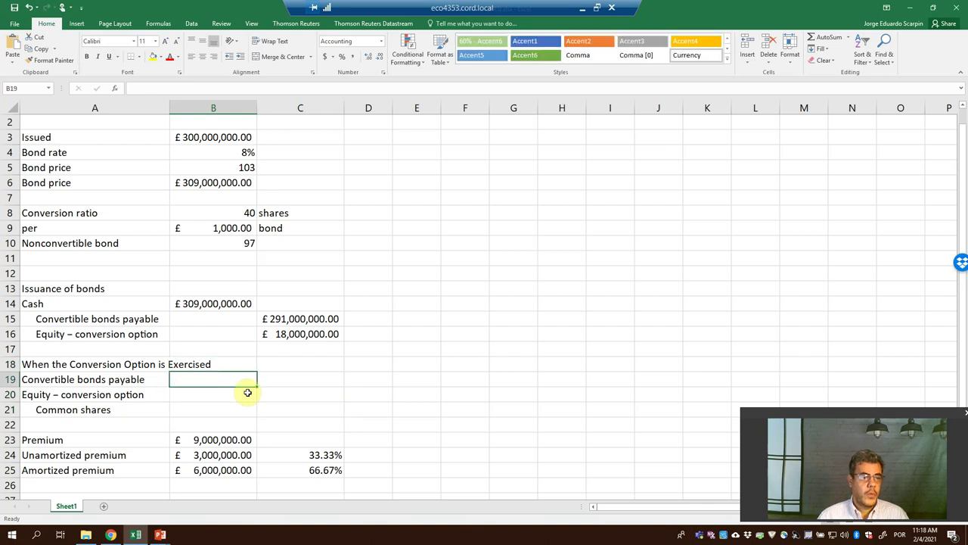
text(+)
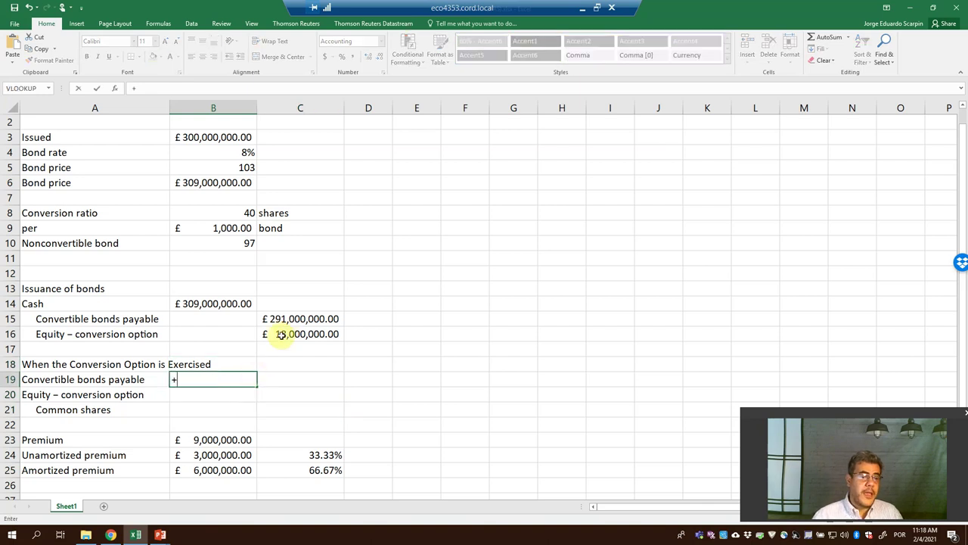
click(299, 319)
text(/2)
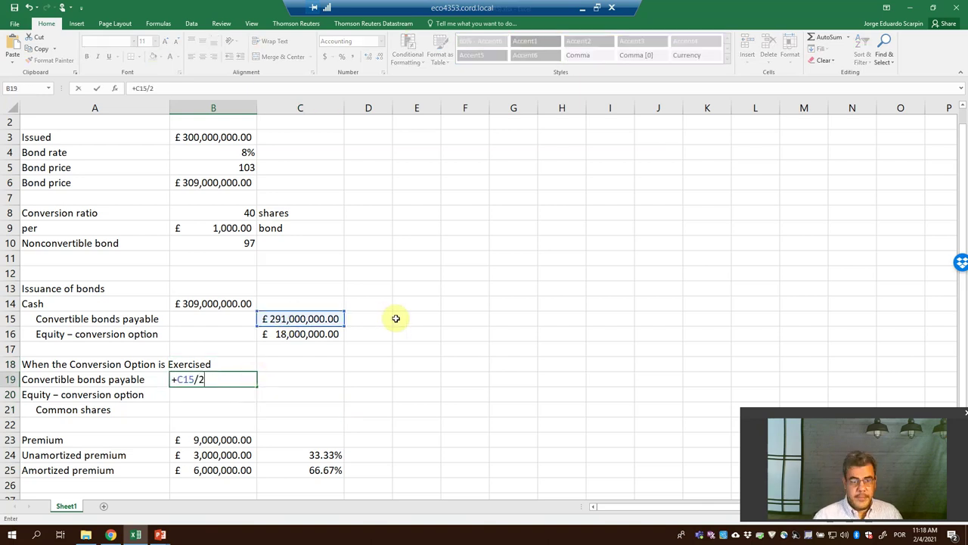
key(Return)
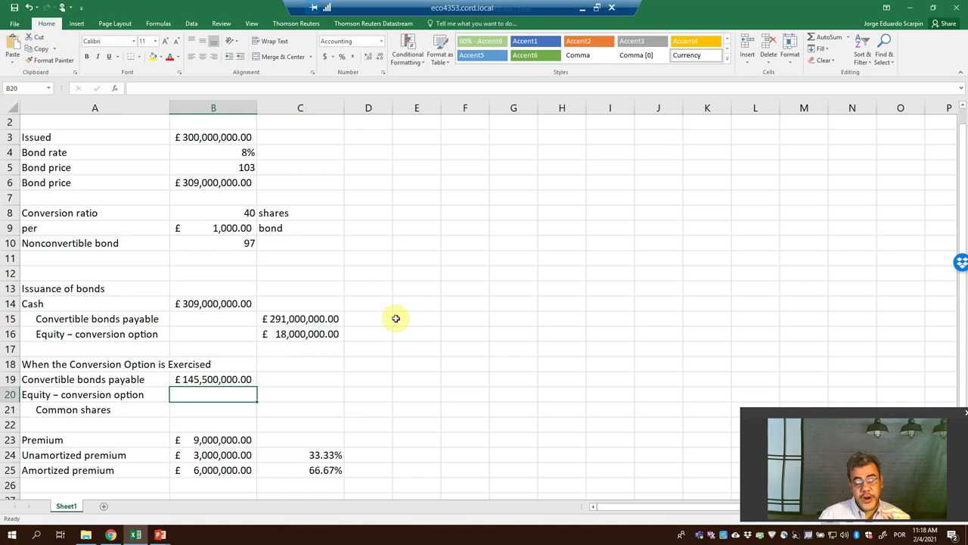
click(287, 331)
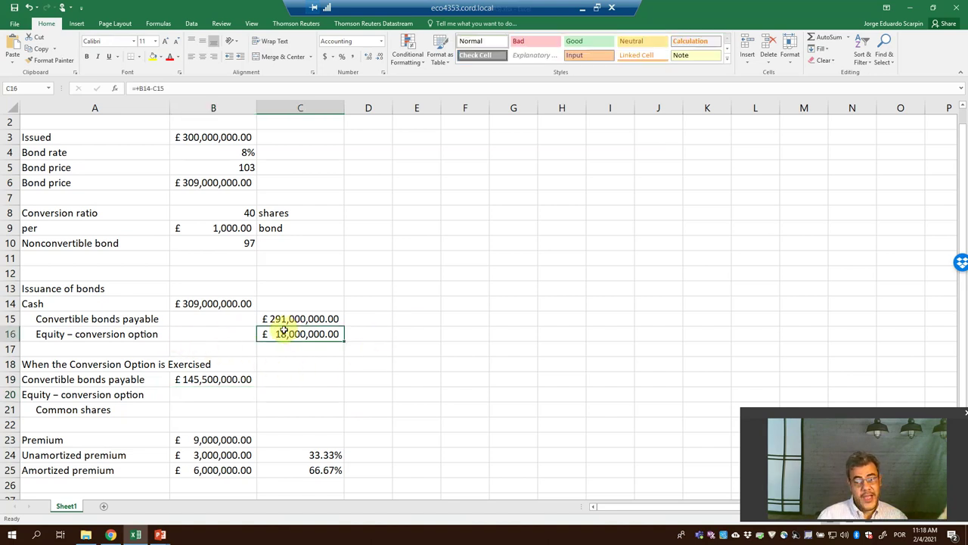
click(206, 453)
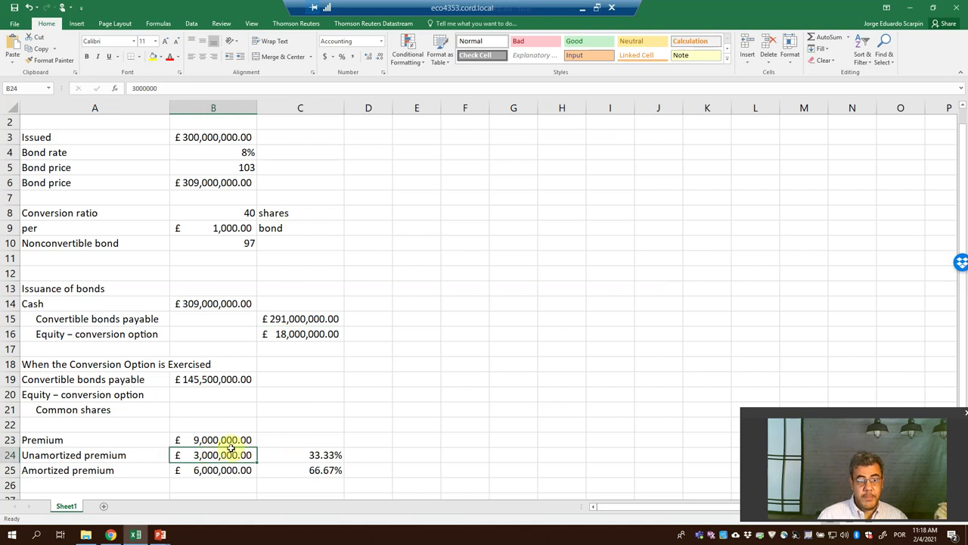
click(219, 439)
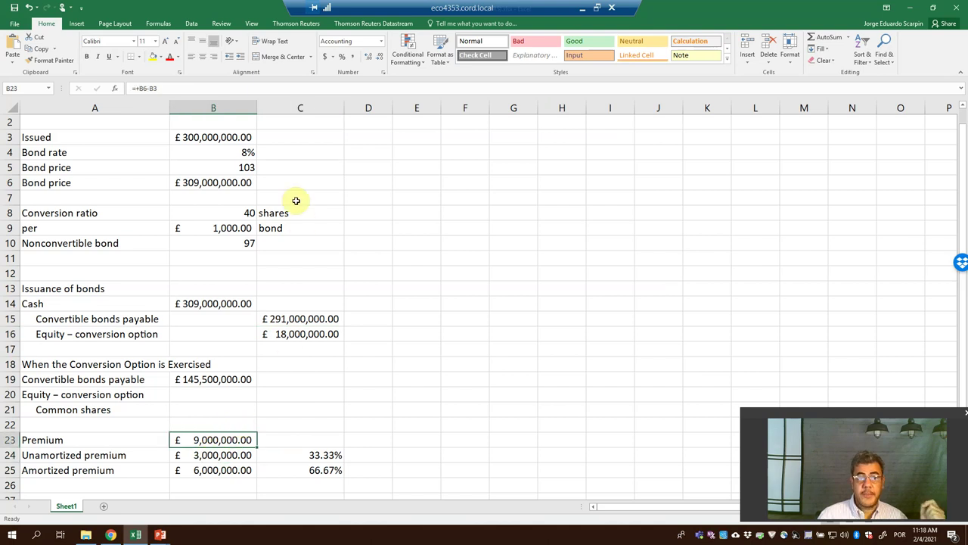
click(206, 136)
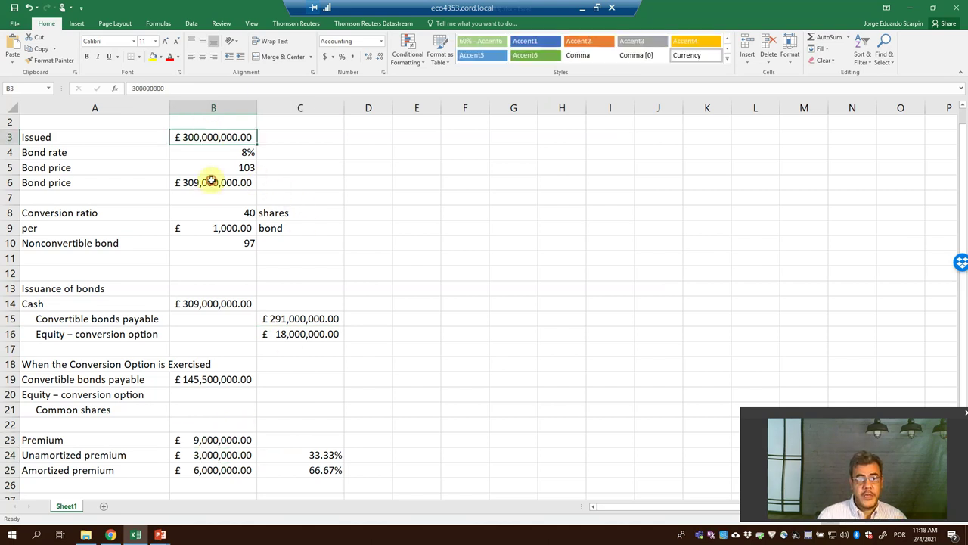
click(246, 184)
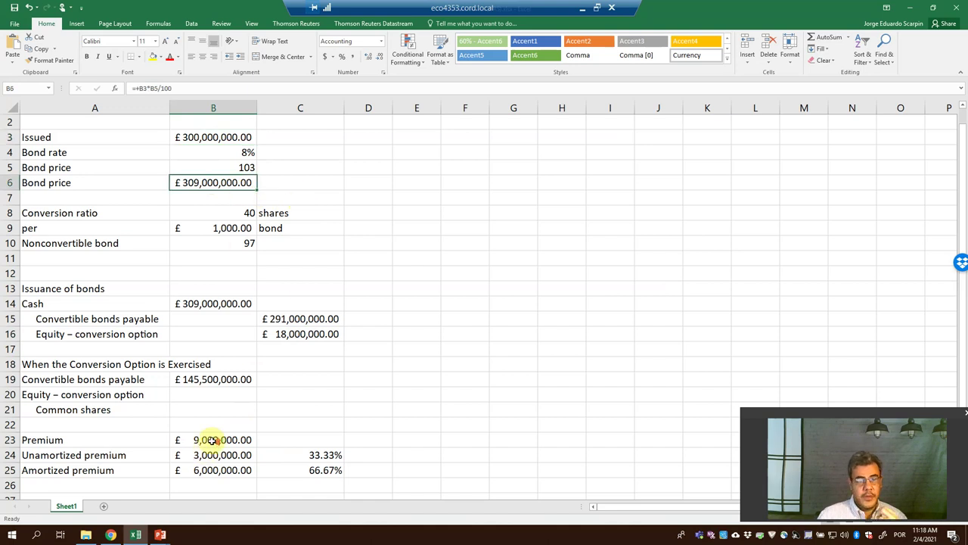
scroll(288, 280, up, 1)
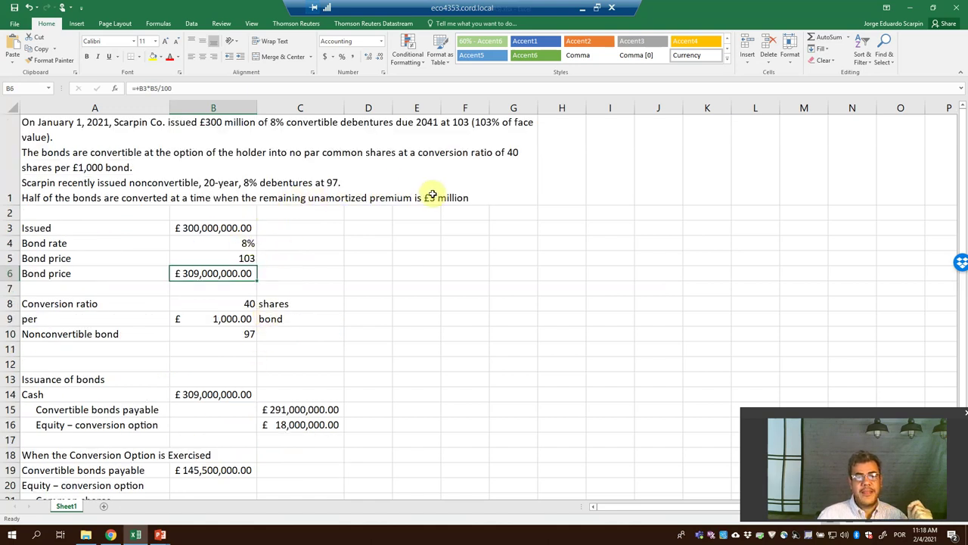
scroll(408, 250, down, 1)
scroll(402, 262, down, 2)
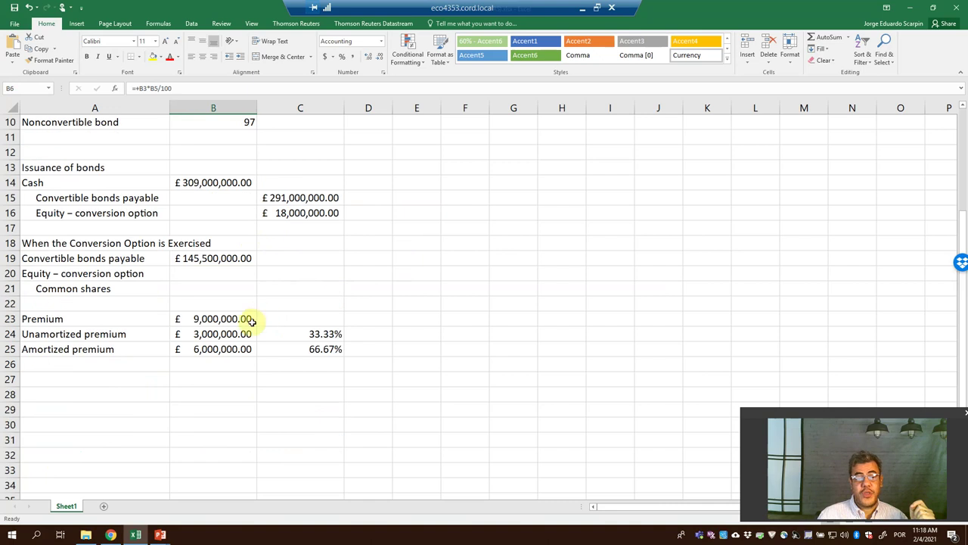
click(219, 333)
scroll(255, 381, up, 2)
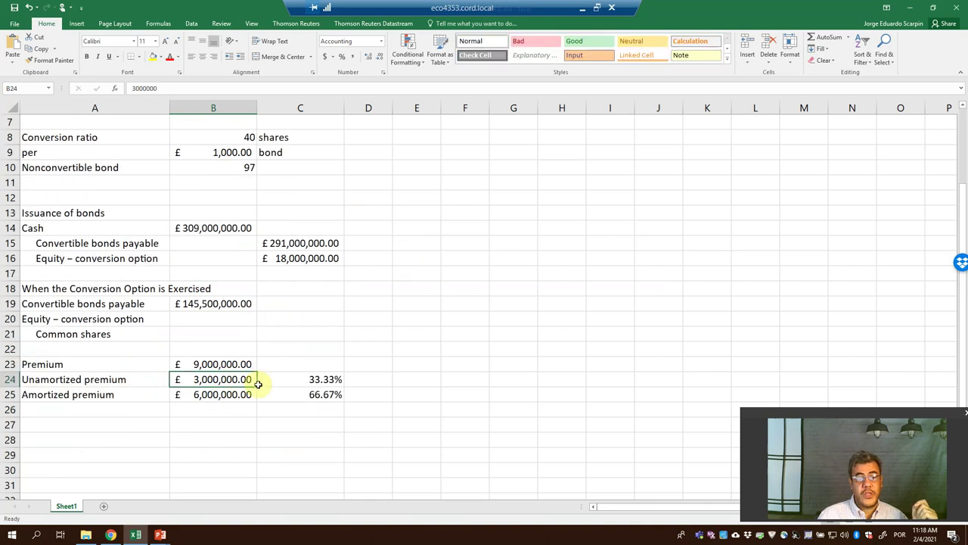
scroll(227, 431, up, 1)
key(Down)
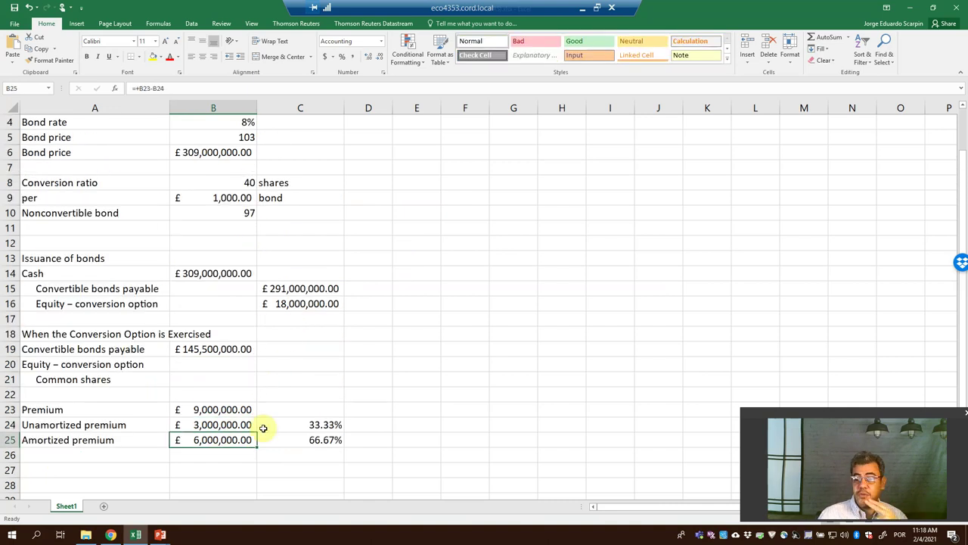
click(301, 304)
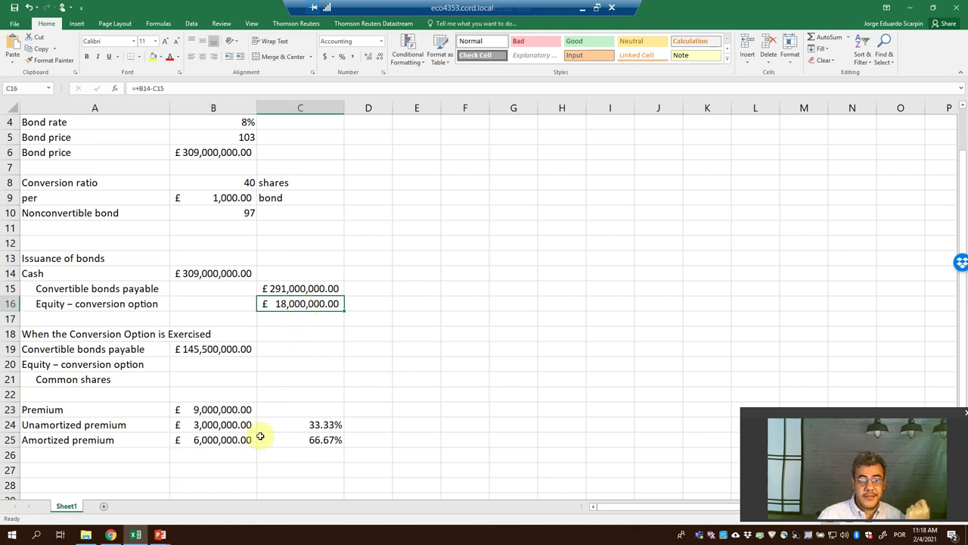
click(312, 439)
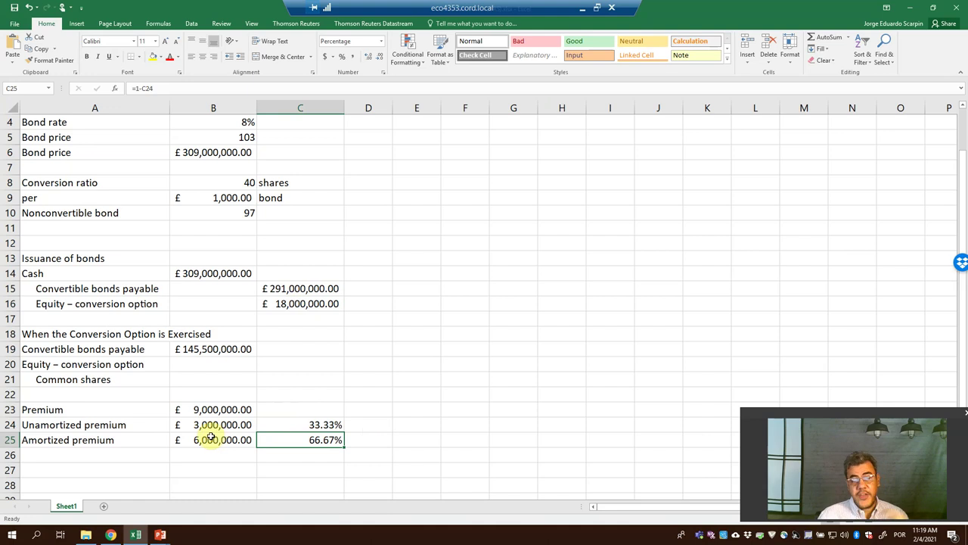
- Clear C24 and enter =+B25/B23 in C25, giving 66.67% amortized premium
key(Up)
key(Delete)
key(Down)
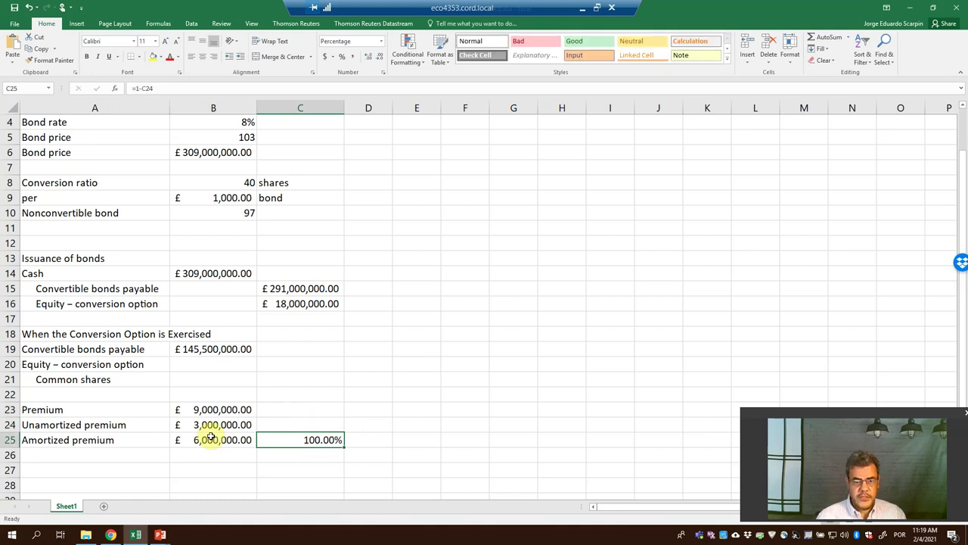
text(+)
click(210, 436)
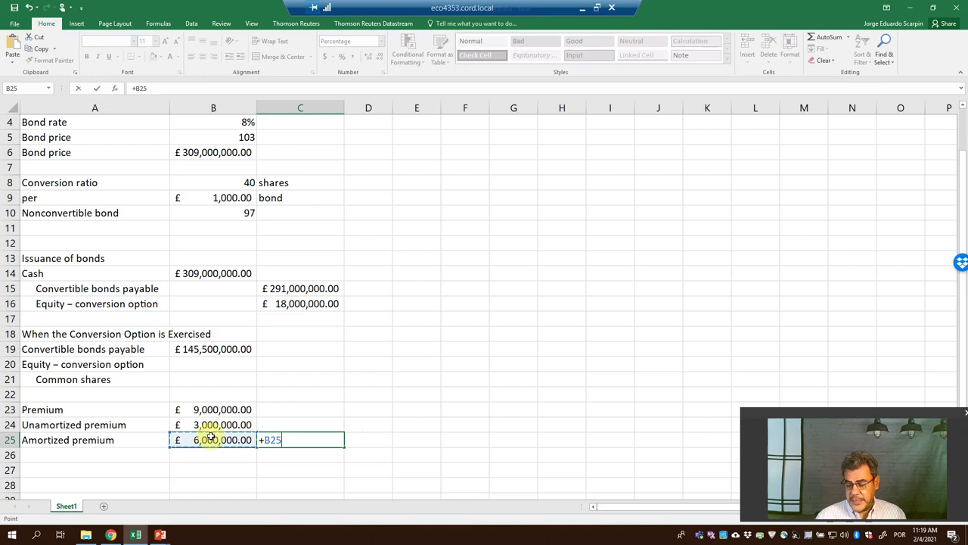
text(/)
key(Up)
key(Up)
key(Left)
key(Return)
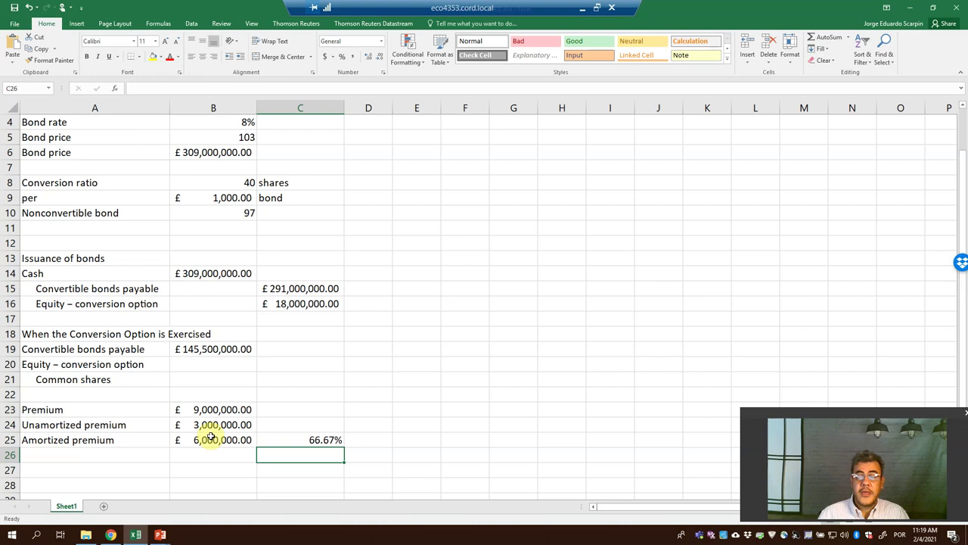
- Enter =+C16*C25 in B20, debiting the equity conversion option £12,000,000
click(191, 364)
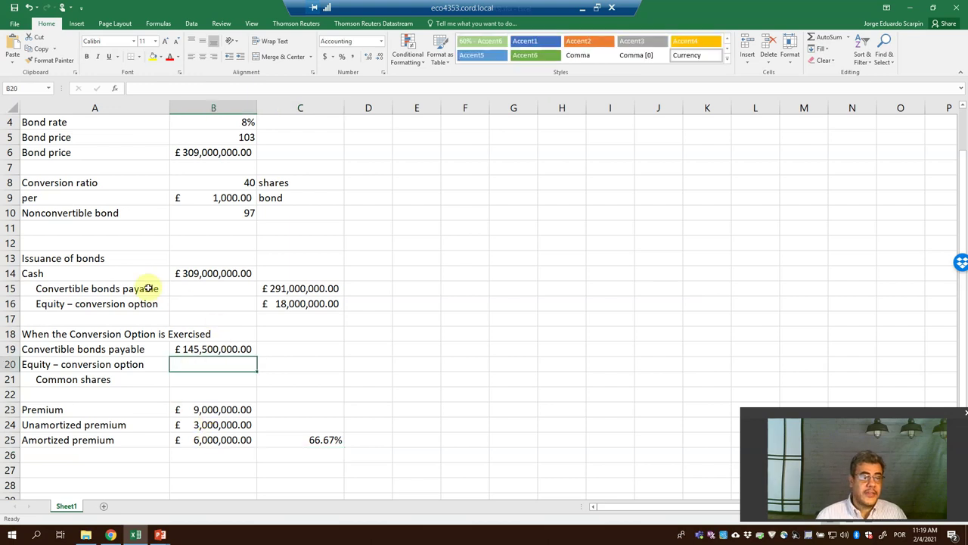
text(+)
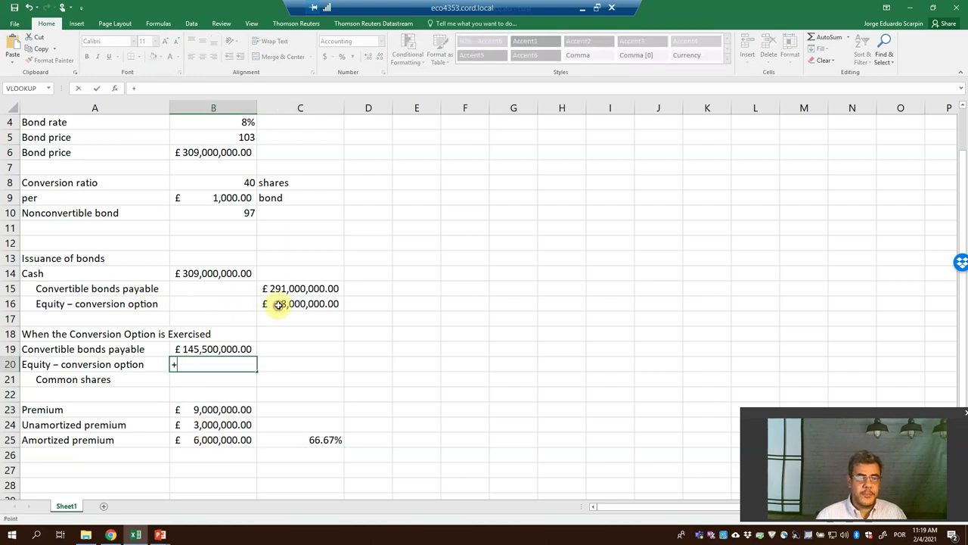
click(274, 305)
text(*)
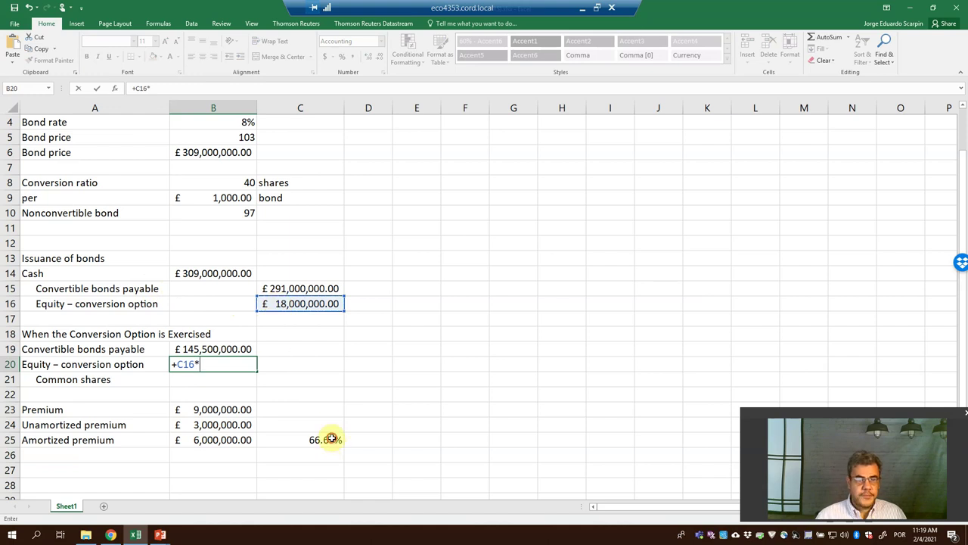
click(331, 440)
key(Return)
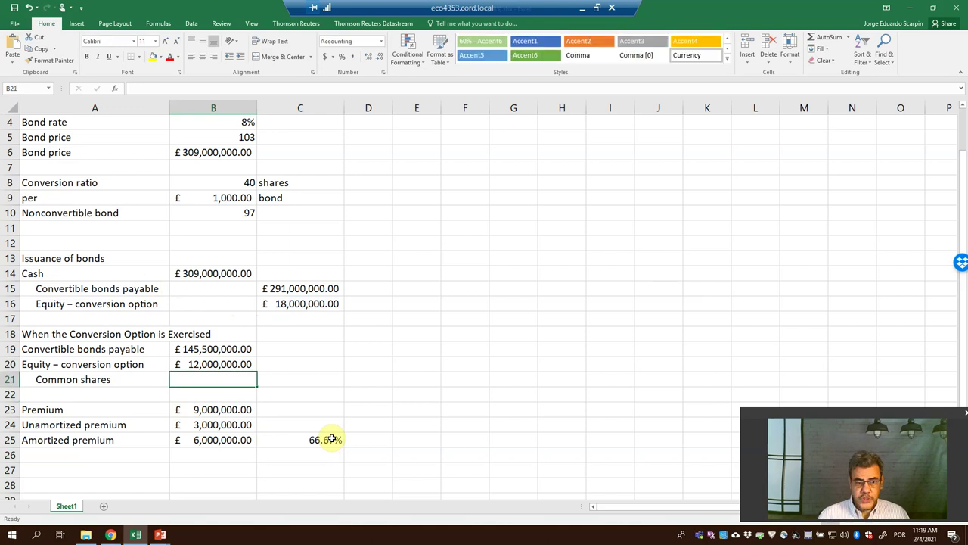
- Enter =SUM(B19:B20) in C21 for £157,500,000 common shares, checked via undo and redo
key(Right)
text(sum)
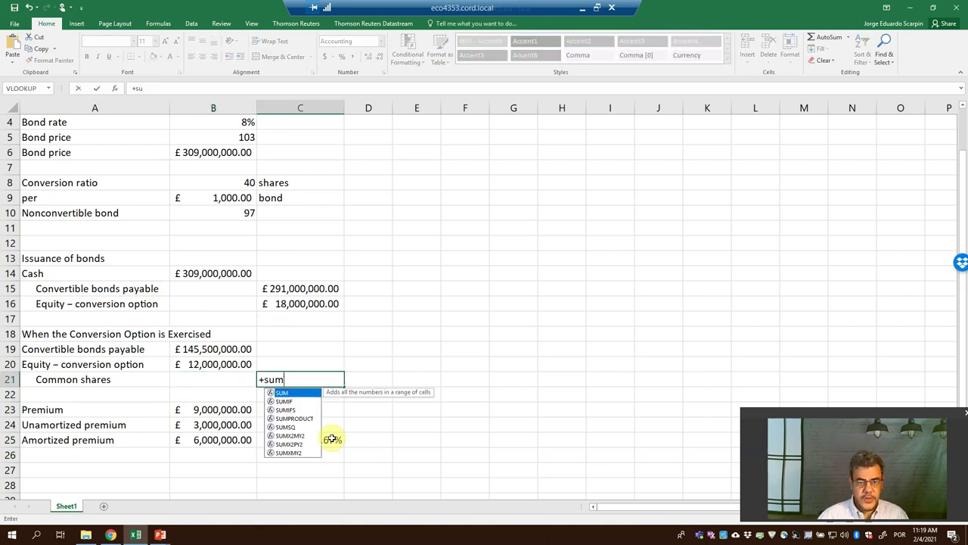
text(()
key(Left)
key(Up)
key(shift+Up)
text())
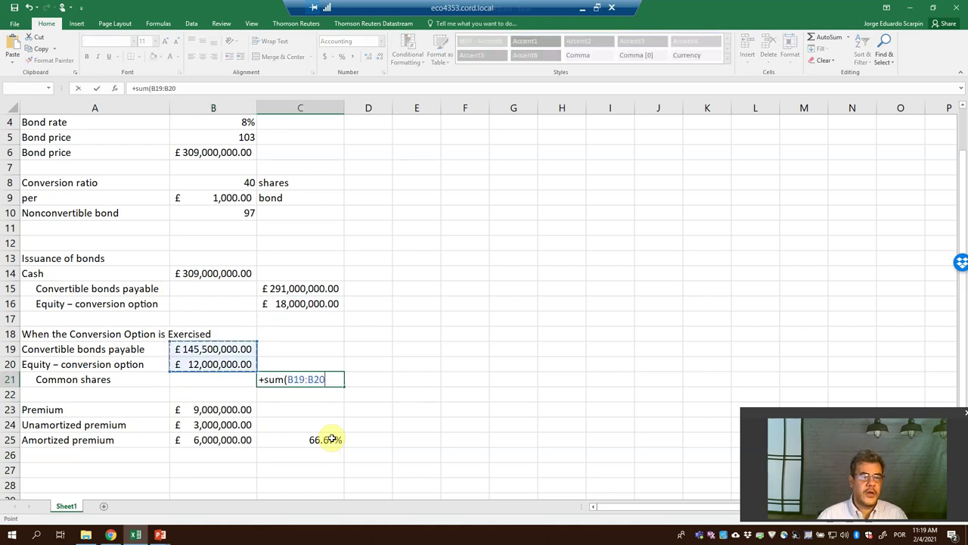
key(Return)
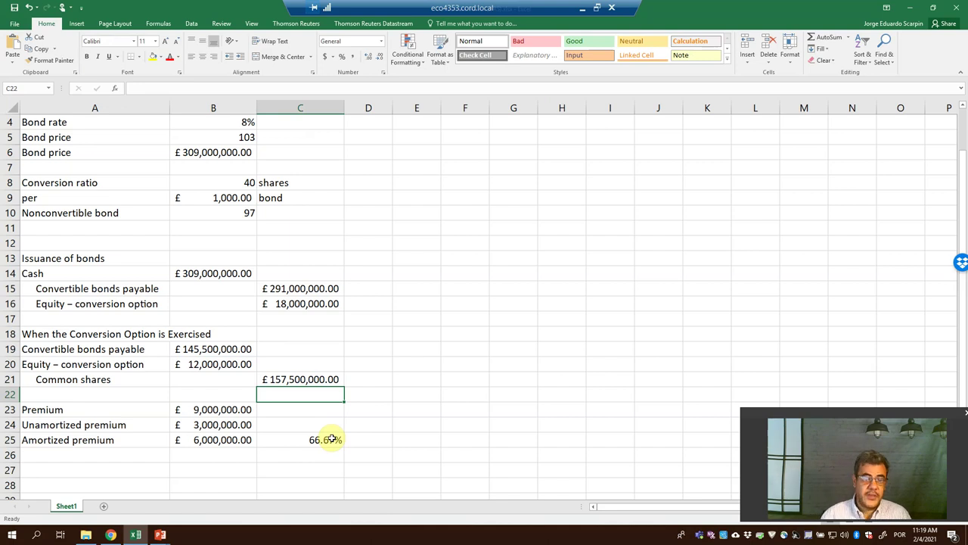
key(ctrl+z)
key(ctrl+z)
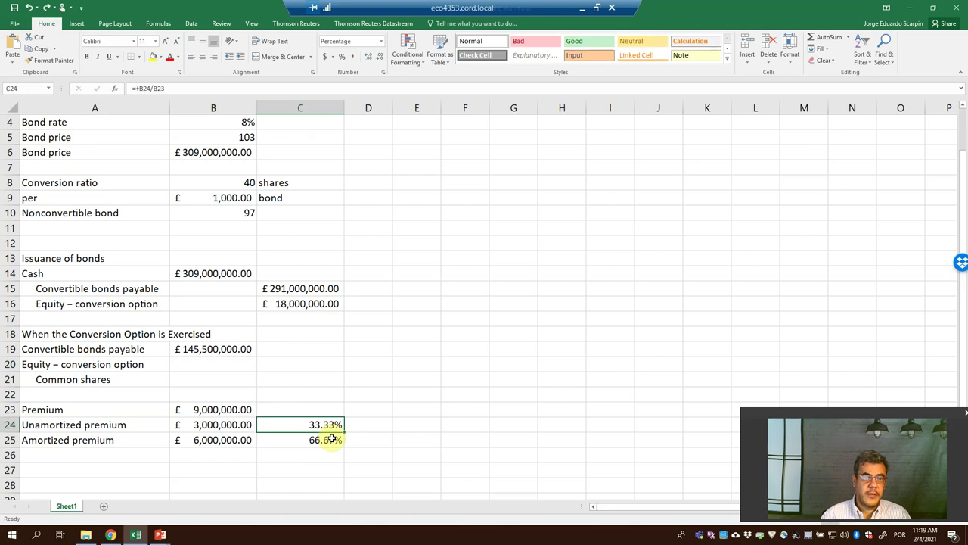
key(ctrl+z)
key(ctrl+z)
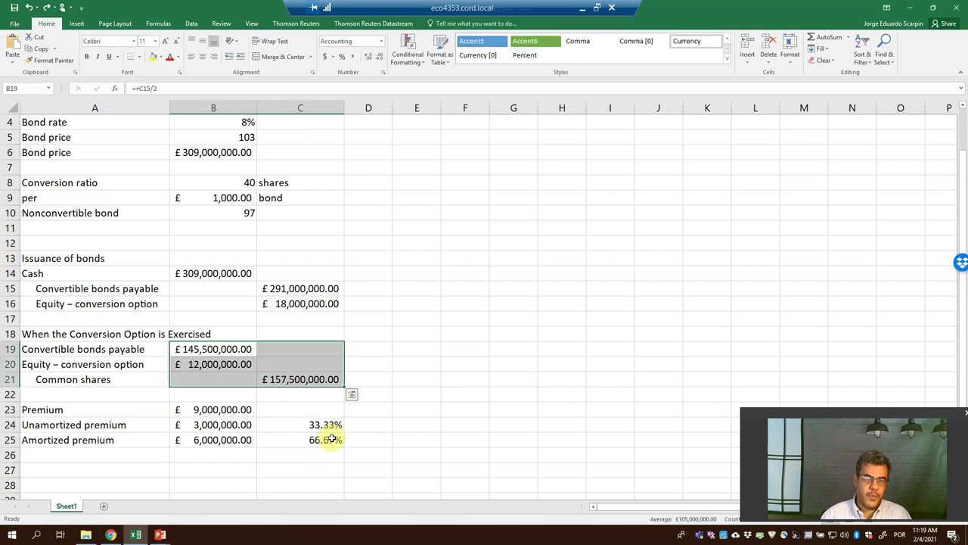
key(ctrl+z)
key(ctrl+y)
key(ctrl+y)
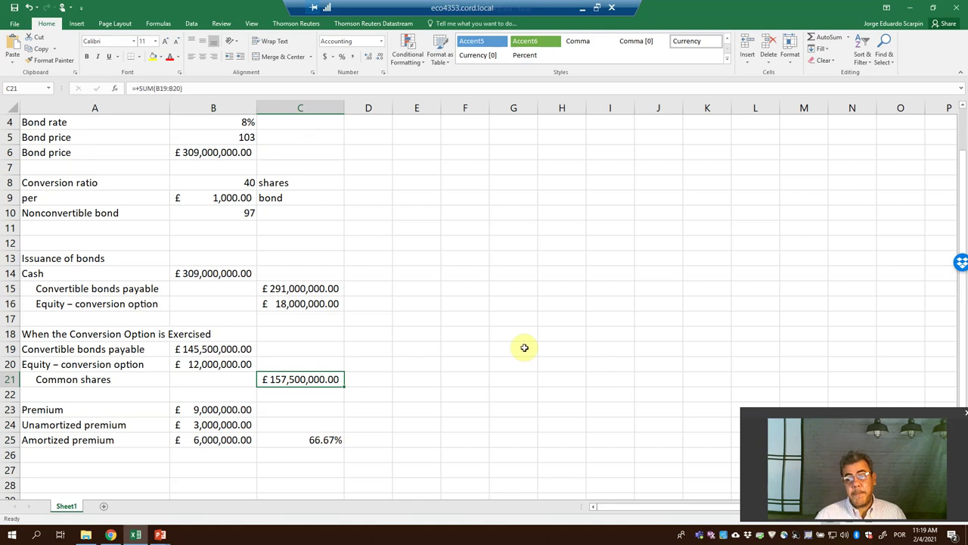
- Review the issuance entry's £291,000,000 bonds payable and £18,000,000 equity option lines
drag(154, 254, 289, 299)
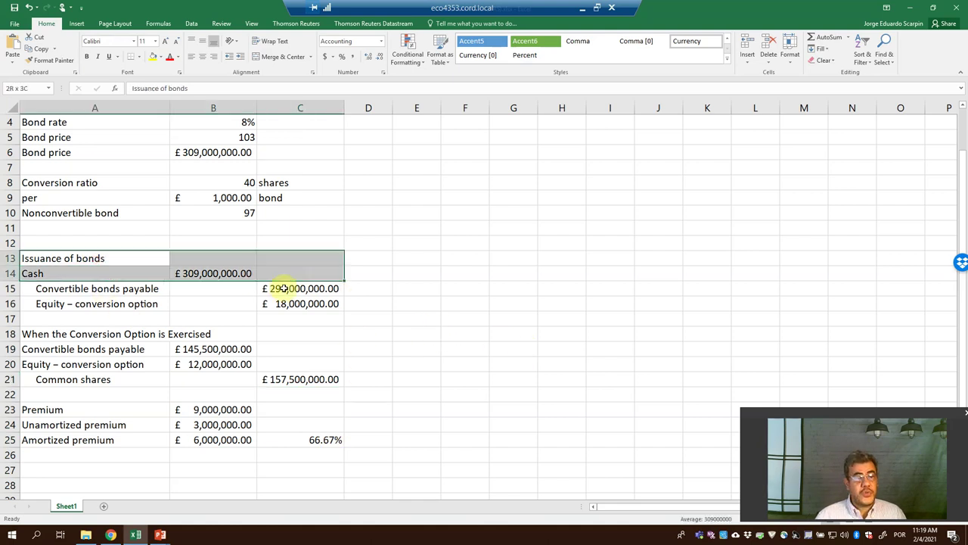
click(290, 301)
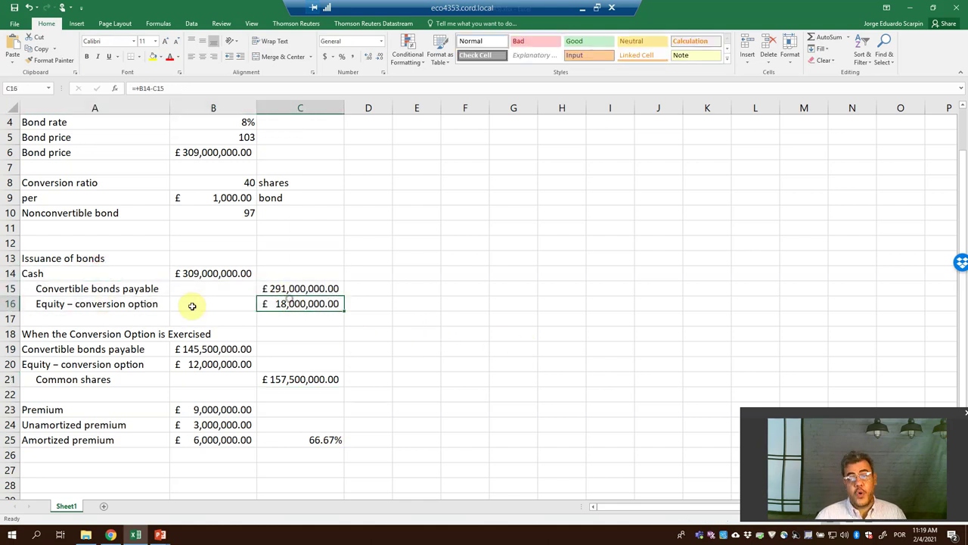
click(138, 306)
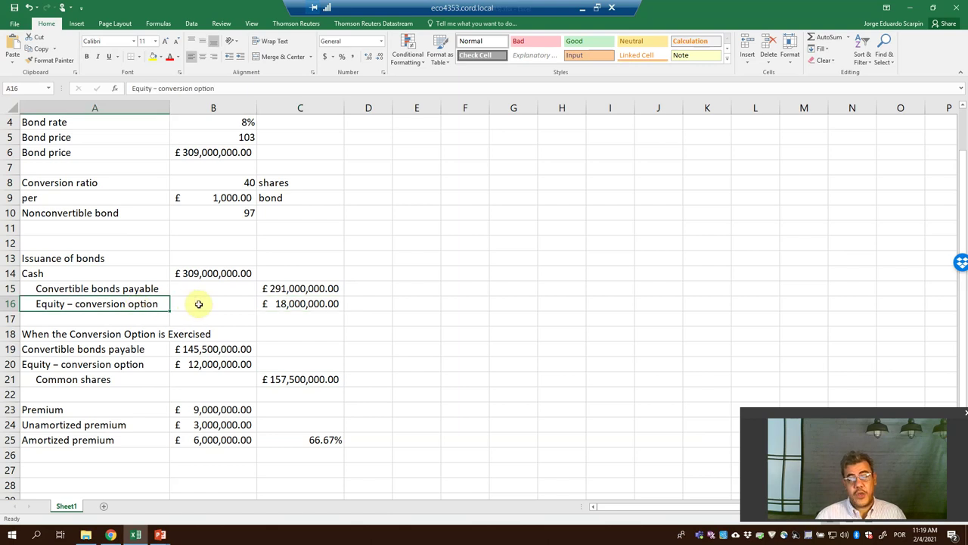
click(296, 288)
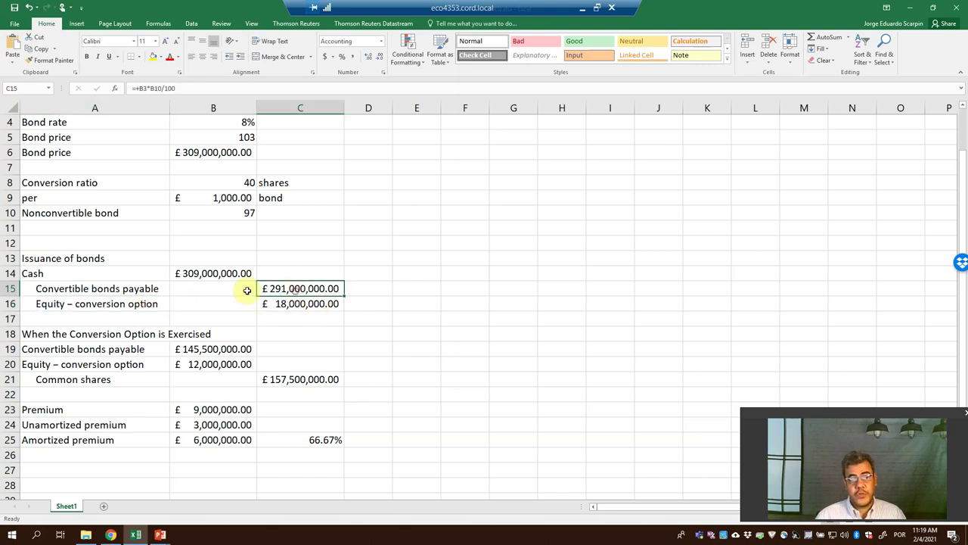
drag(134, 290, 285, 294)
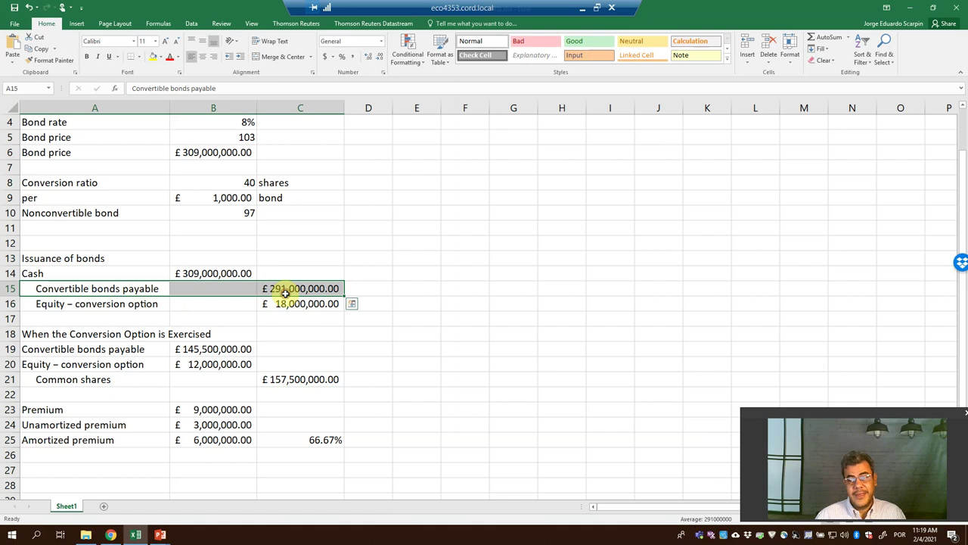
drag(162, 306, 307, 308)
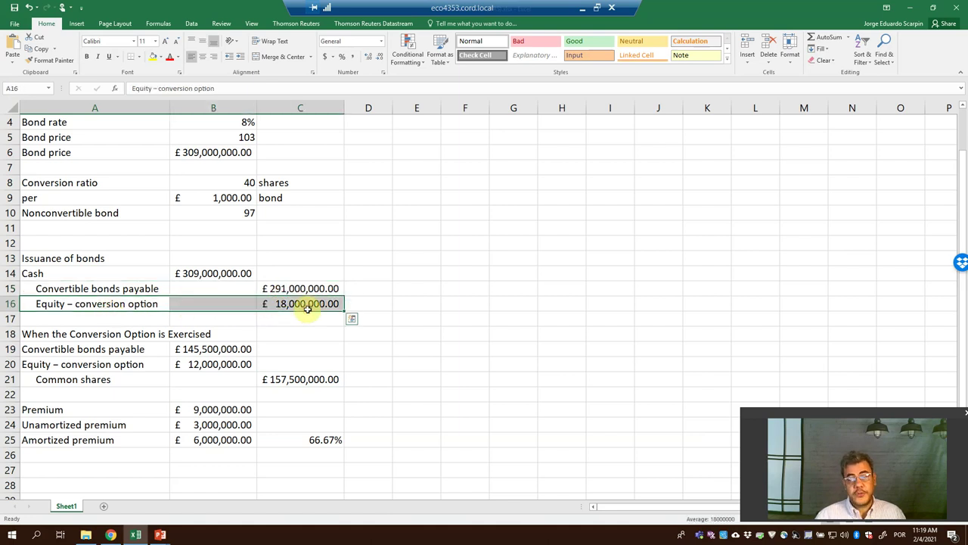